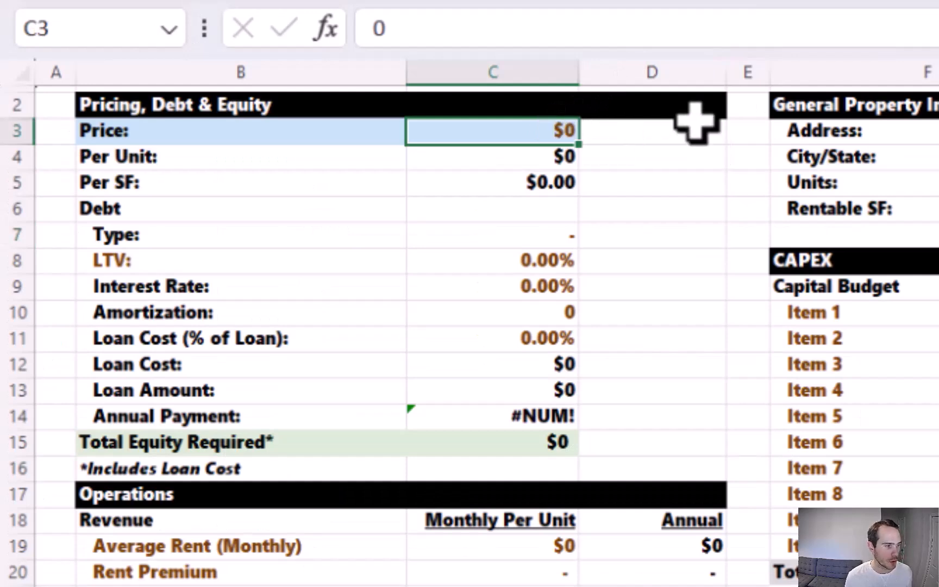
Set the purchase price to $6,500,000 and enter Brdige as the debt type
{"action": "type", "text": "6500000"}
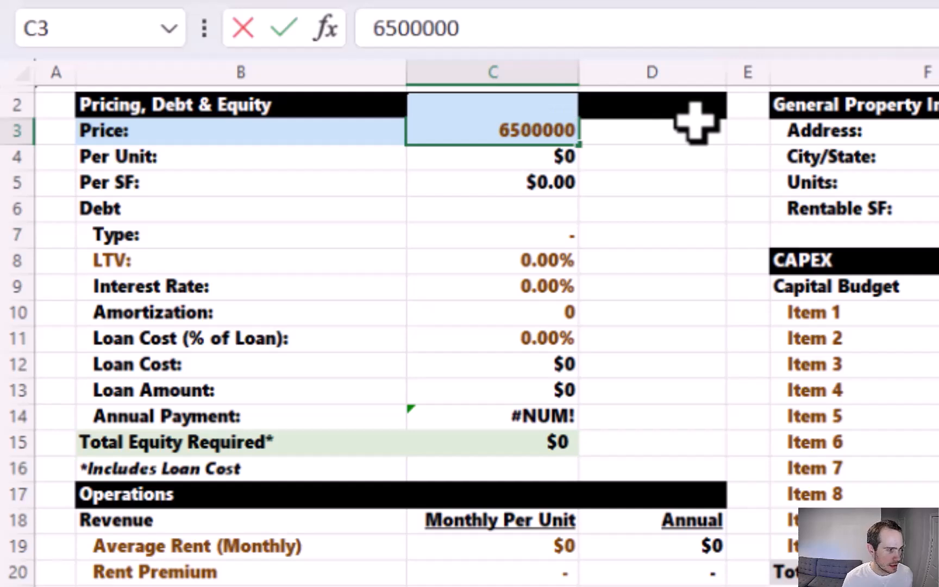
{"action": "key", "text": "Return"}
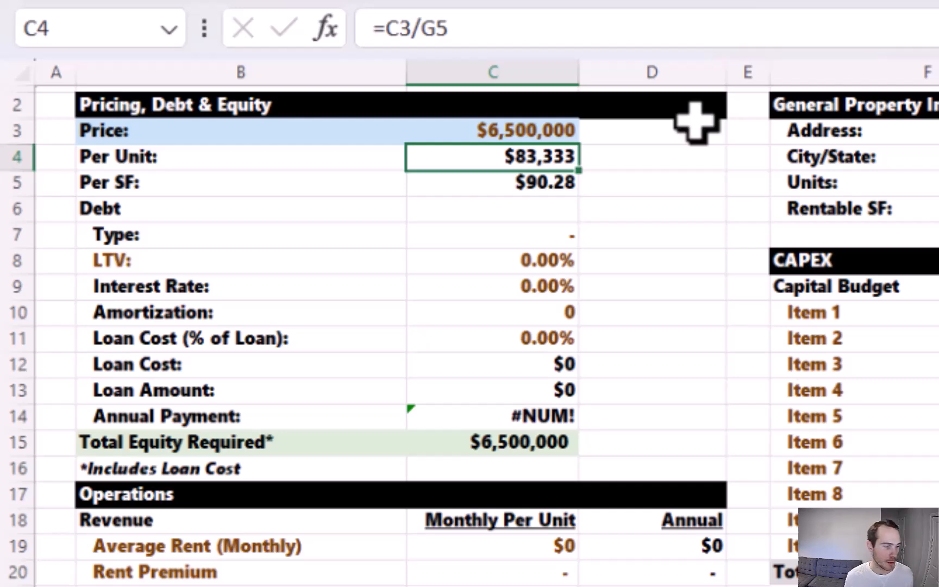
{"action": "left_click", "coordinate": [525, 235]}
{"action": "type", "text": "Bridge"}
{"action": "key", "text": "Return"}
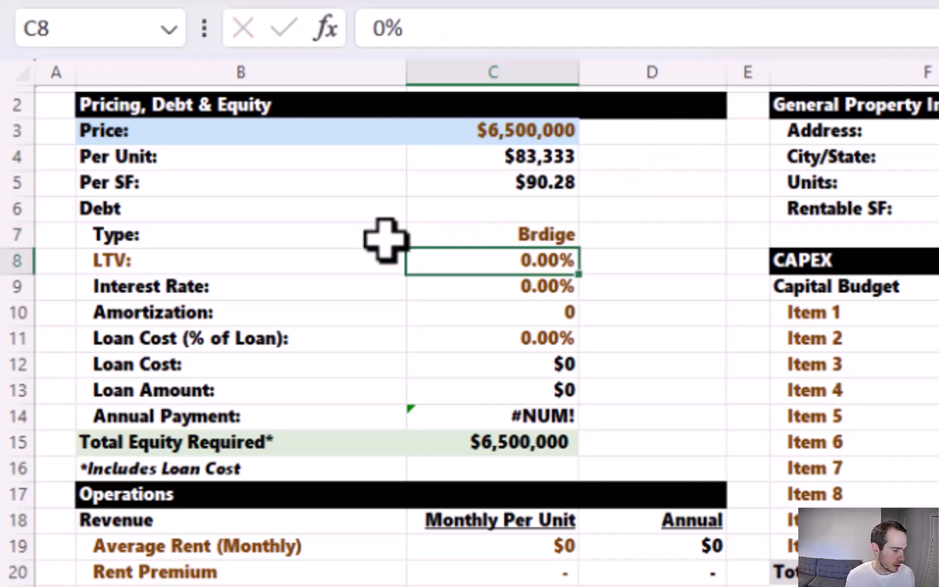
Switch the loan sizing label in the Debt section from LTV to LTC
{"action": "left_click", "coordinate": [360, 254]}
{"action": "left_click", "coordinate": [421, 262]}
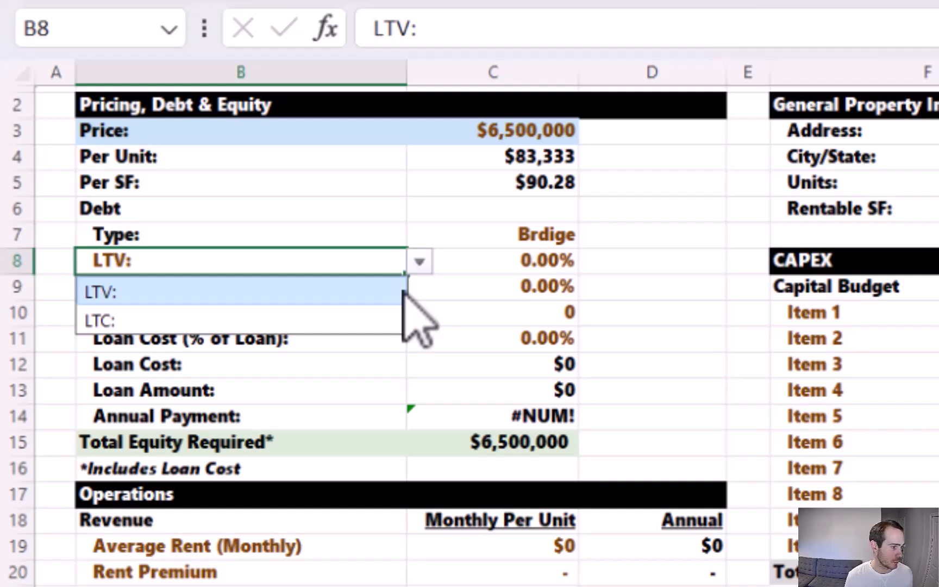
{"action": "left_click", "coordinate": [300, 321]}
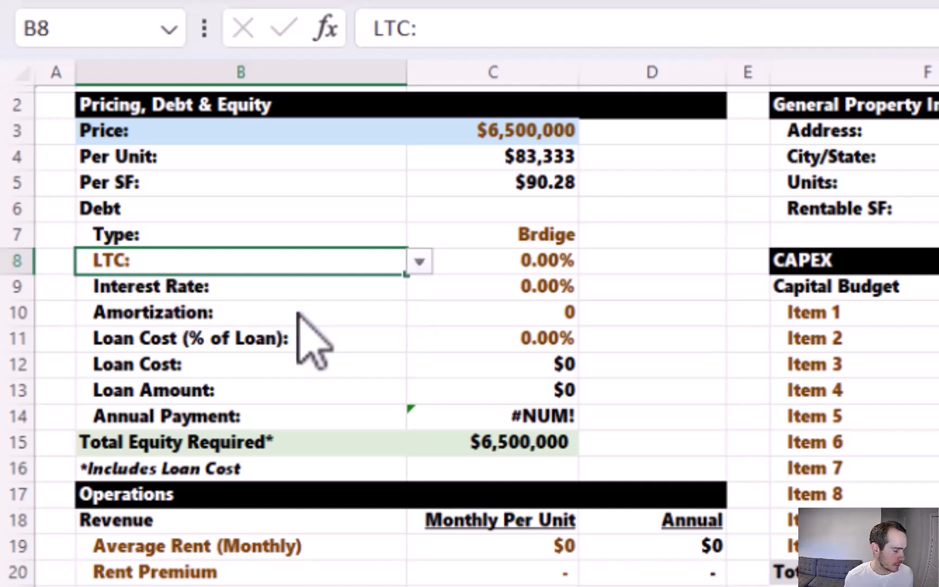
Set the LTC ratio to 60% and the loan's interest rate to 9.25%
{"action": "left_click", "coordinate": [563, 260]}
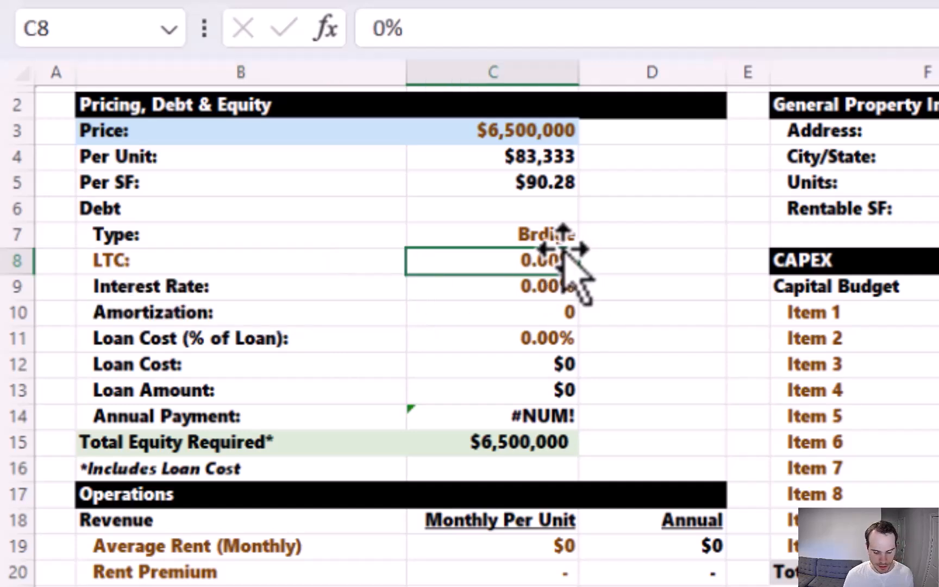
{"action": "type", "text": "60"}
{"action": "key", "text": "Return"}
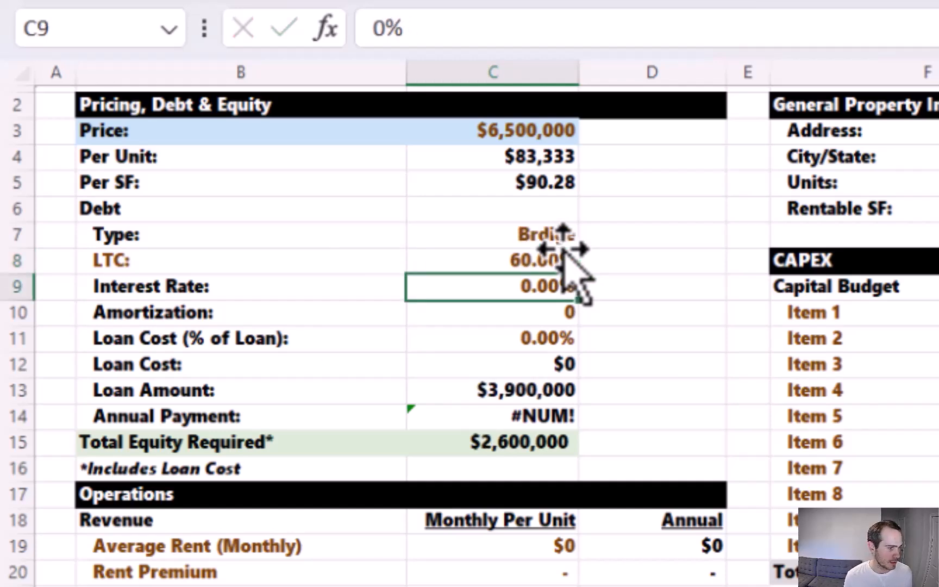
{"action": "type", "text": "9.25"}
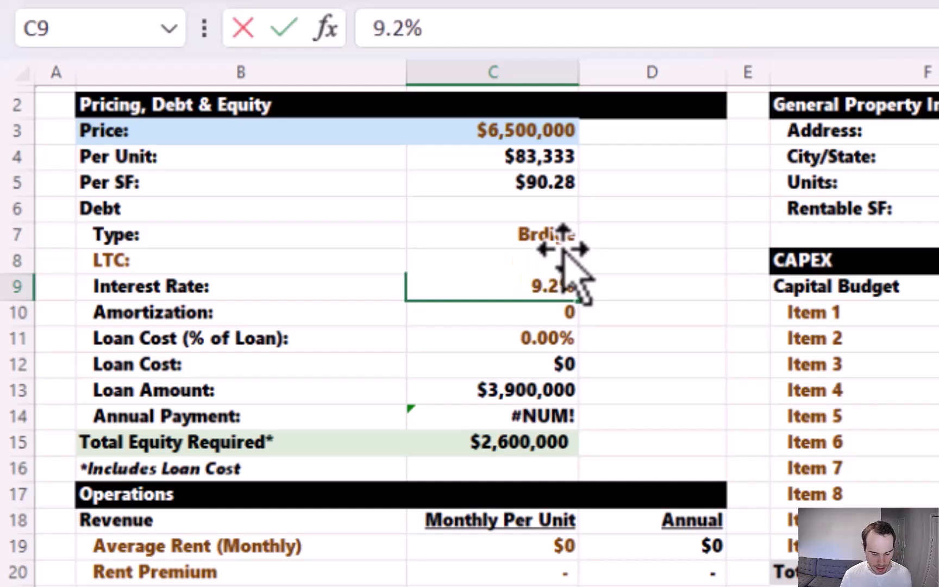
{"action": "key", "text": "Return"}
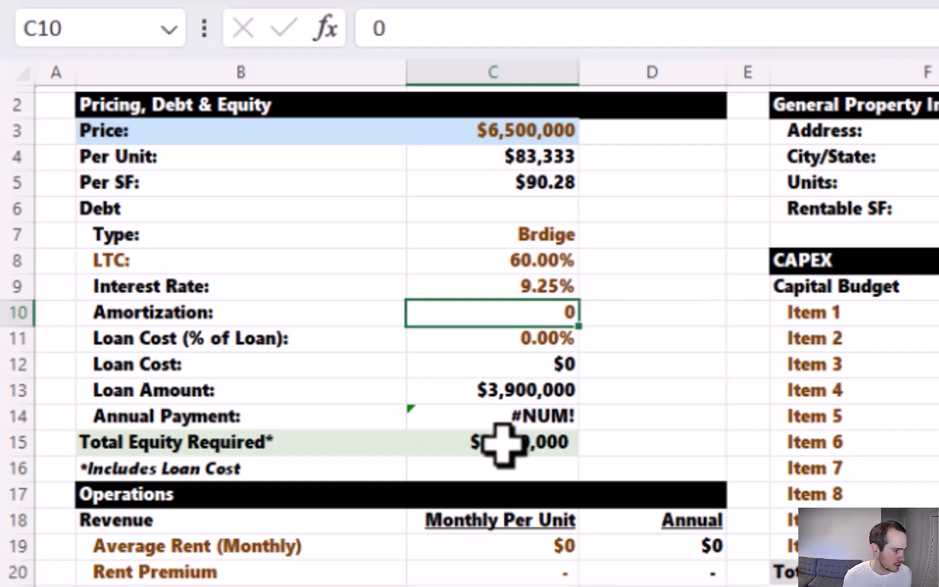
Replace the Annual Payment formula with an interest-only calculation, =C13*C9, multiplying the loan amount by the interest rate
{"action": "left_click", "coordinate": [515, 414]}
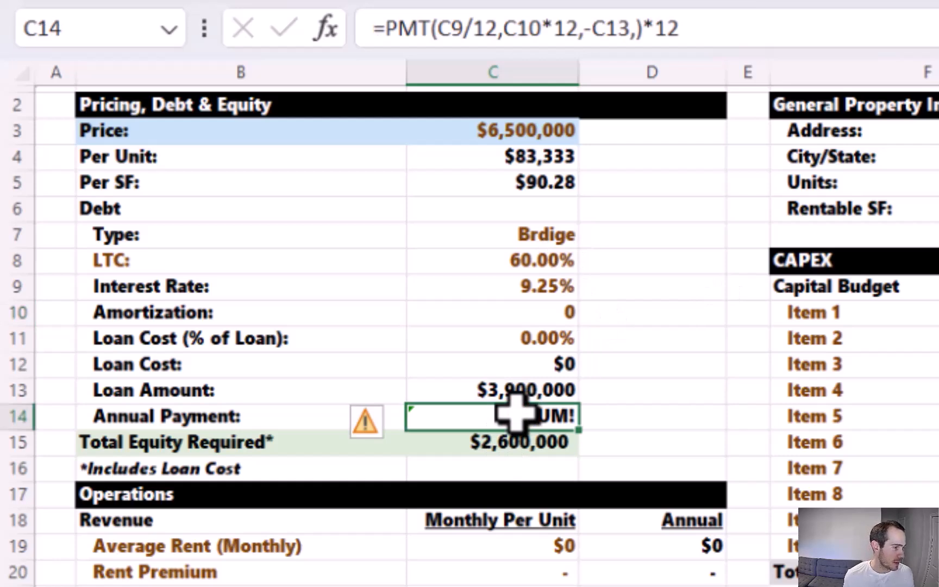
{"action": "left_click_drag", "start_coordinate": [749, 29], "coordinate": [318, 26]}
{"action": "type", "text": "="}
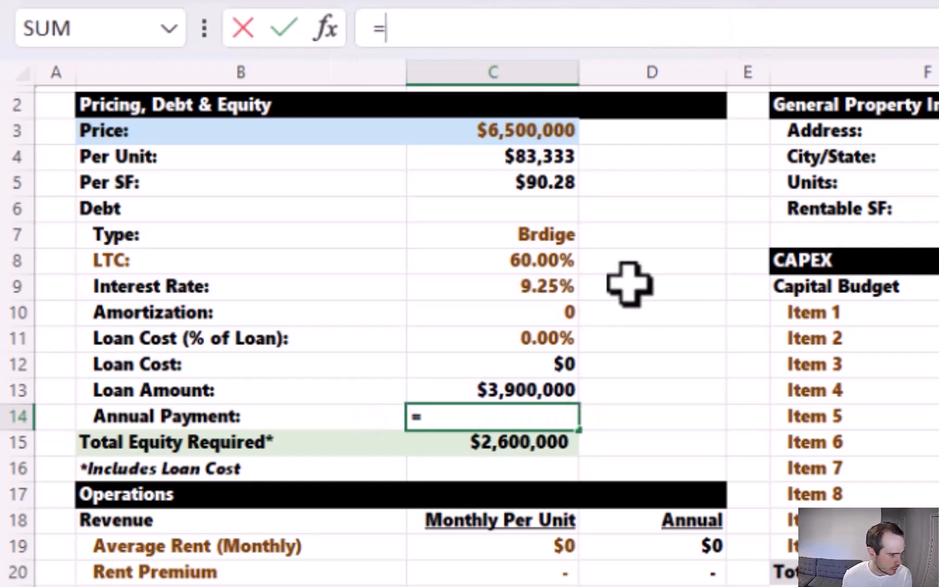
{"action": "left_click", "coordinate": [557, 386]}
{"action": "type", "text": "*"}
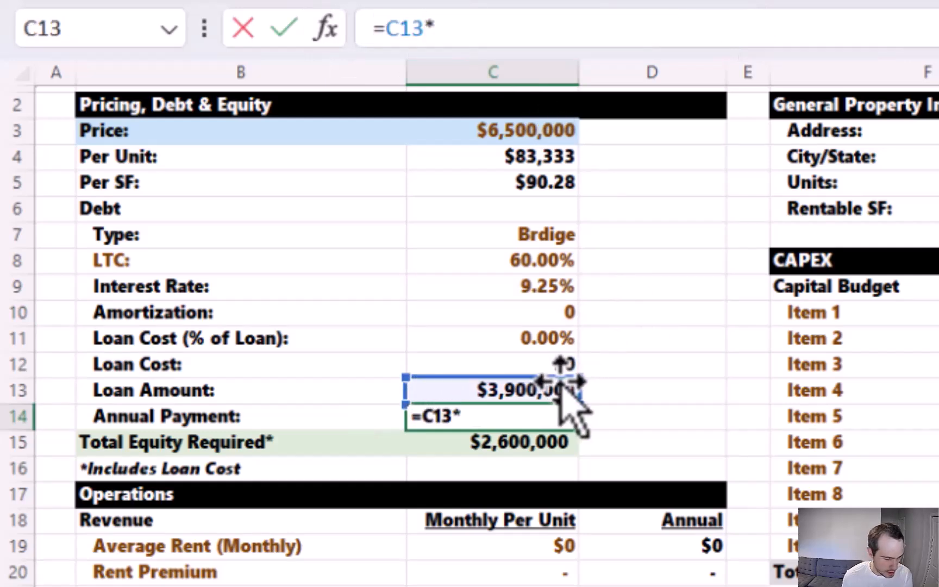
{"action": "left_click", "coordinate": [562, 292]}
{"action": "key", "text": "Return"}
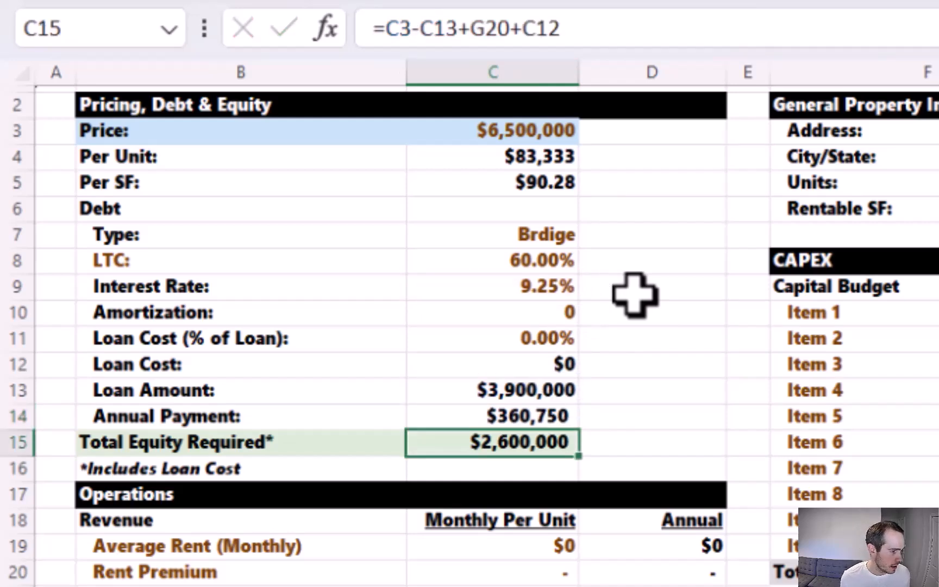
Set the loan cost percentage to 1.5% of the loan
{"action": "left_click", "coordinate": [565, 337]}
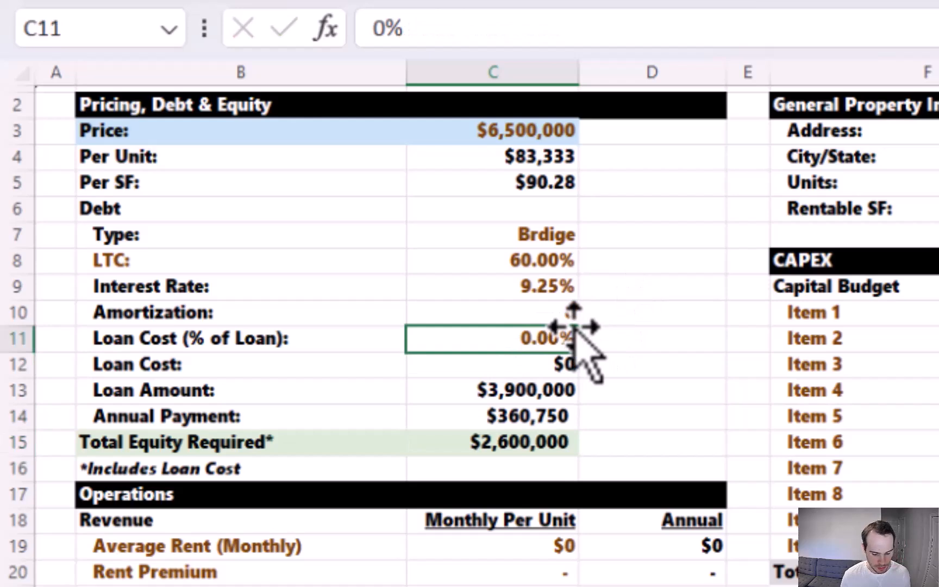
{"action": "type", "text": "1.5"}
{"action": "key", "text": "Return"}
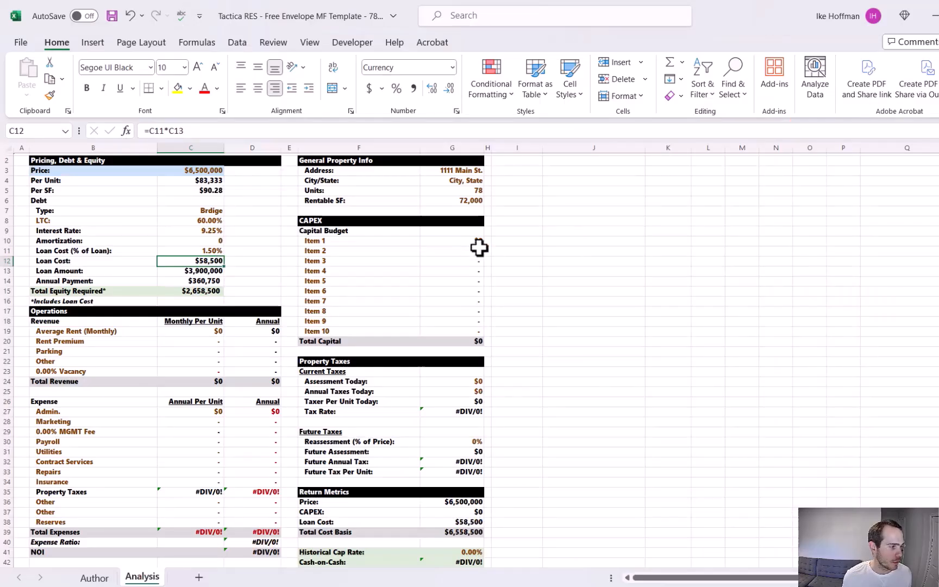
Budget $3,120,000 for Item 1 in the capital budget with a formula multiplying 40000 by the 78 units
{"action": "left_click", "coordinate": [478, 242]}
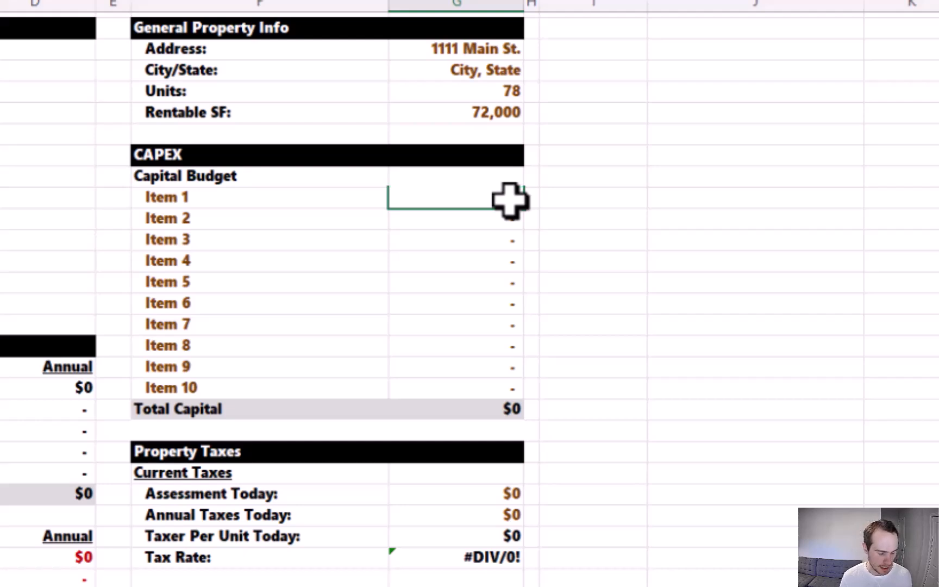
{"action": "type", "text": "=400"}
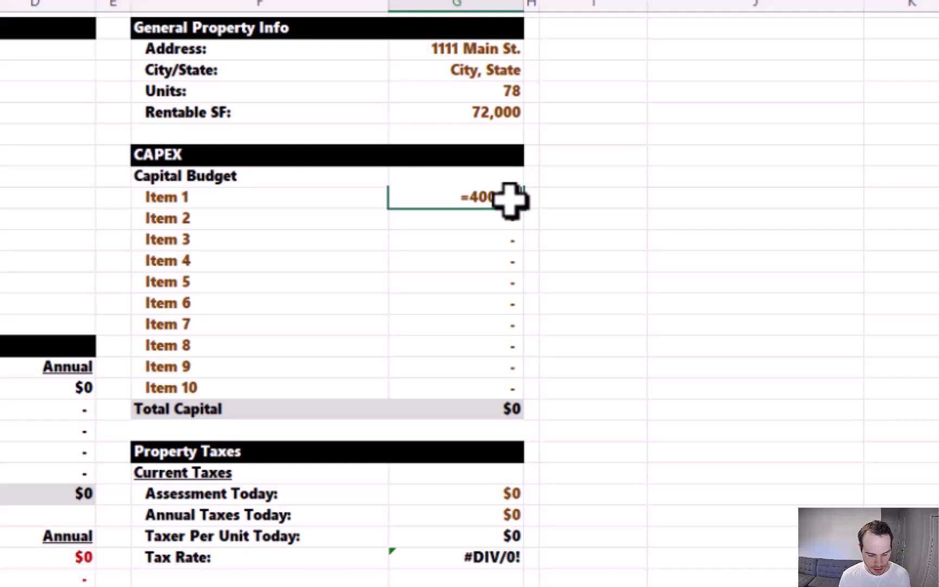
{"action": "type", "text": "00"}
{"action": "key", "text": "Return"}
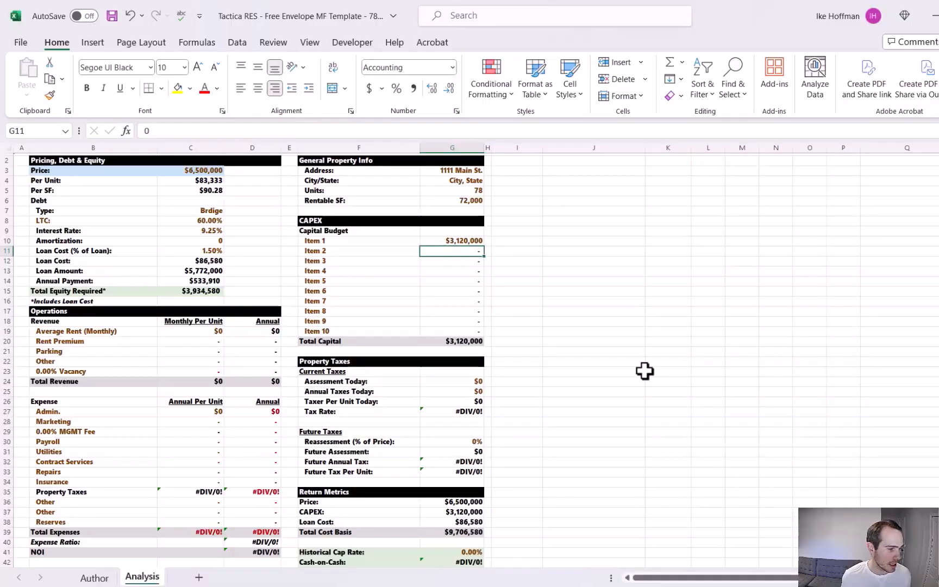
Under Current Taxes, set Assessment Today to $10,340,000 and Annual Taxes Today to $189,003
{"action": "left_click", "coordinate": [476, 382]}
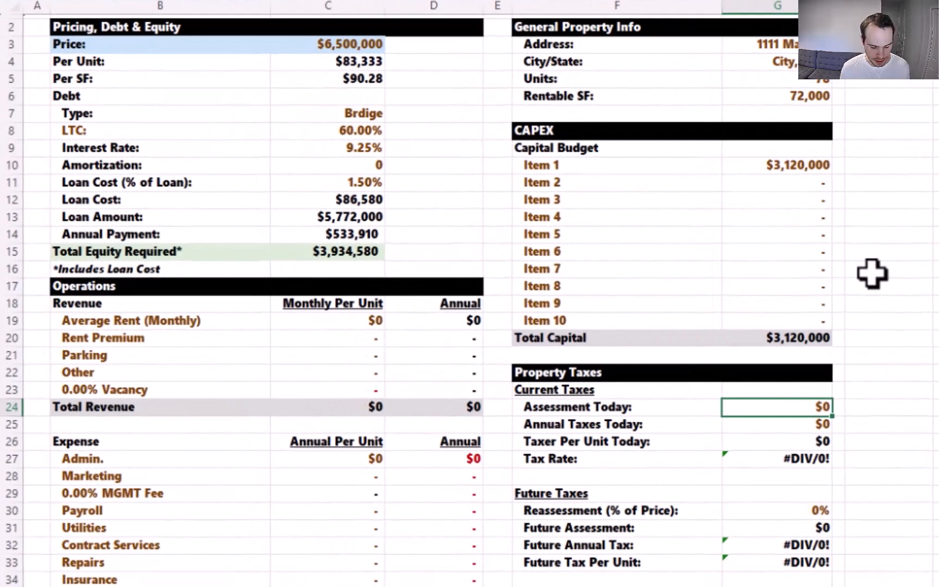
{"action": "type", "text": "10,34"}
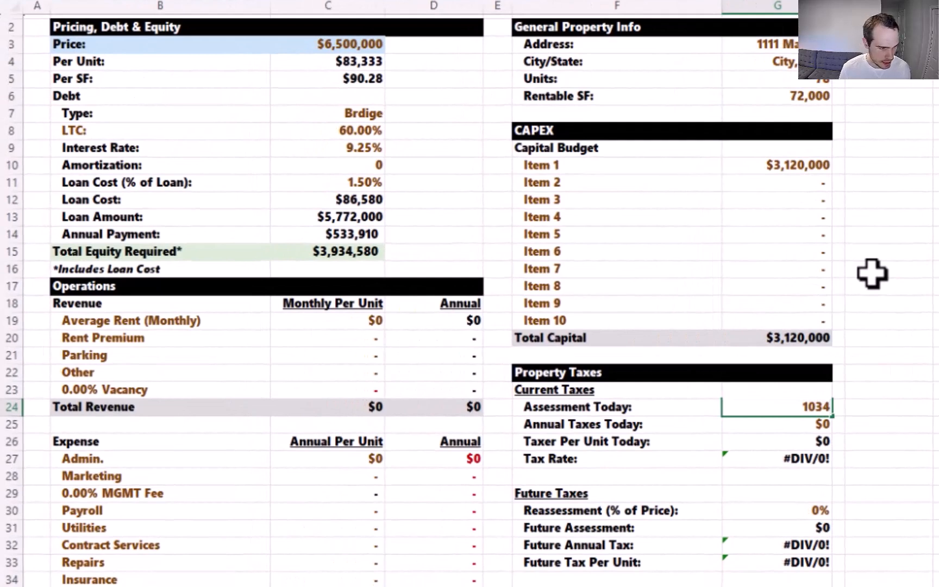
{"action": "type", "text": "0"}
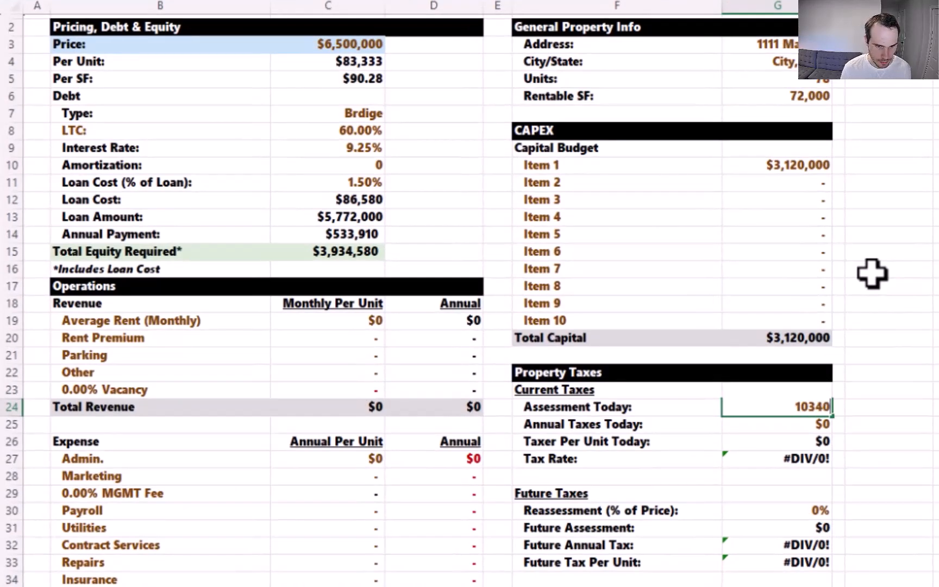
{"action": "type", "text": ",0000"}
{"action": "key", "text": "Return"}
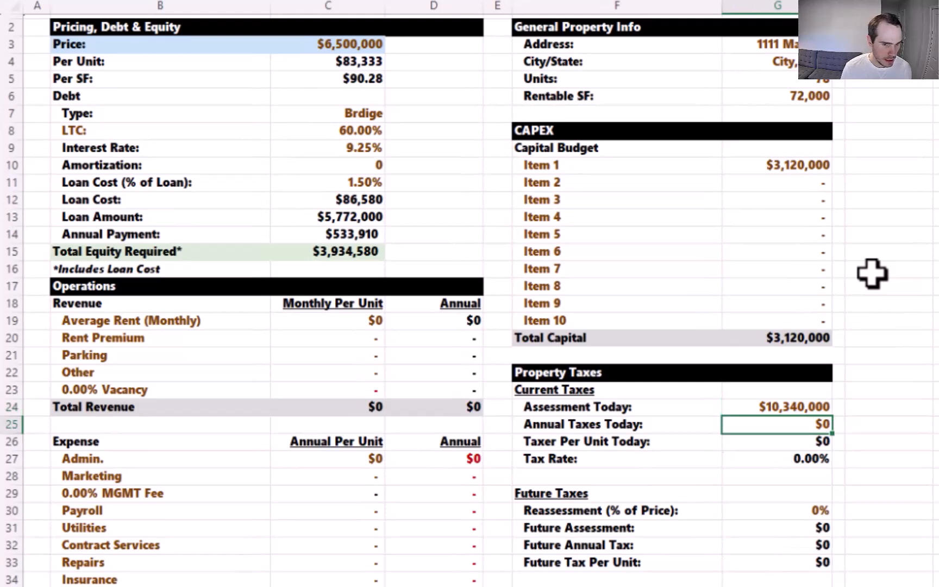
{"action": "type", "text": "189"}
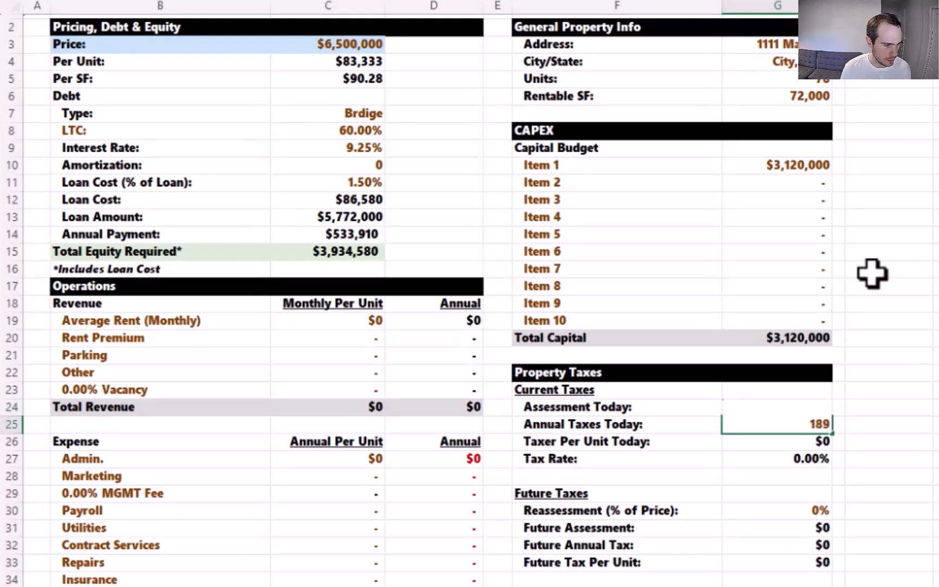
{"action": "type", "text": ",003"}
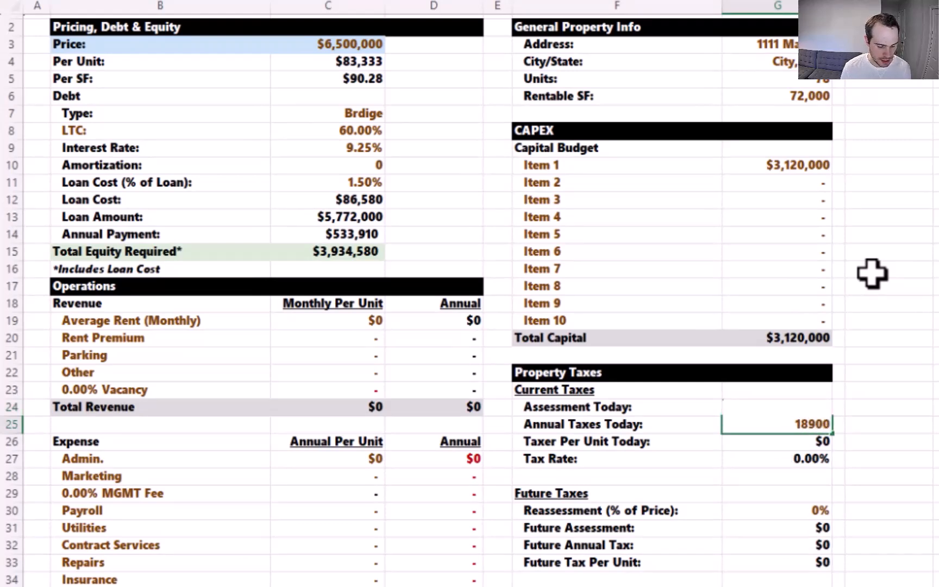
{"action": "key", "text": "Return"}
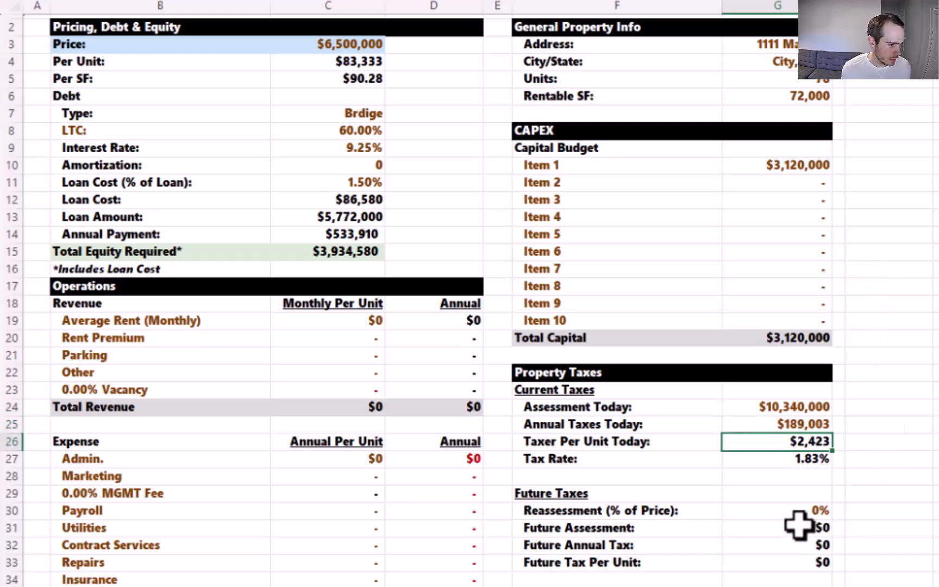
Set the future tax reassessment to 100% of the price
{"action": "left_click", "coordinate": [810, 513]}
{"action": "type", "text": "100"}
{"action": "key", "text": "Return"}
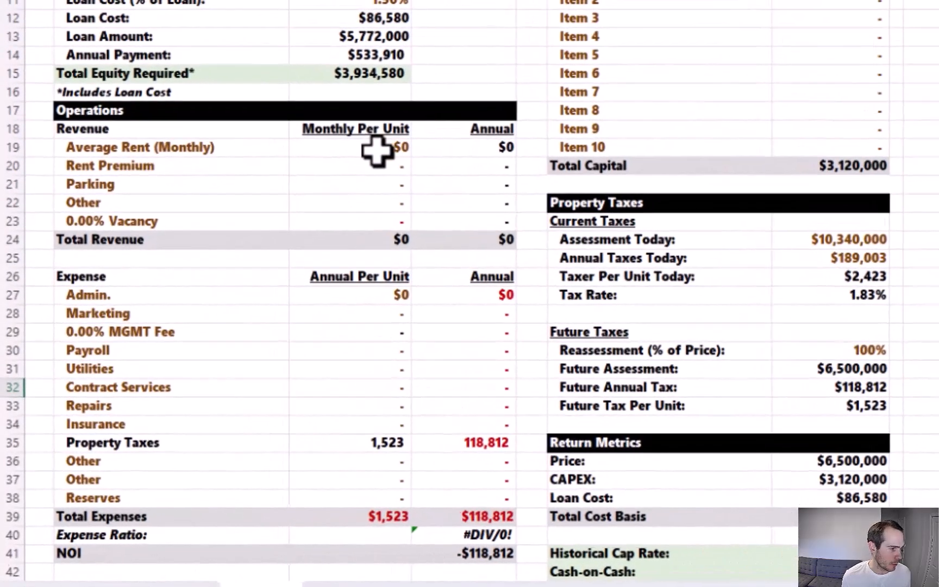
Set the average monthly rent per unit to $1,120
{"action": "left_click", "coordinate": [376, 151]}
{"action": "type", "text": "1120"}
{"action": "key", "text": "Return"}
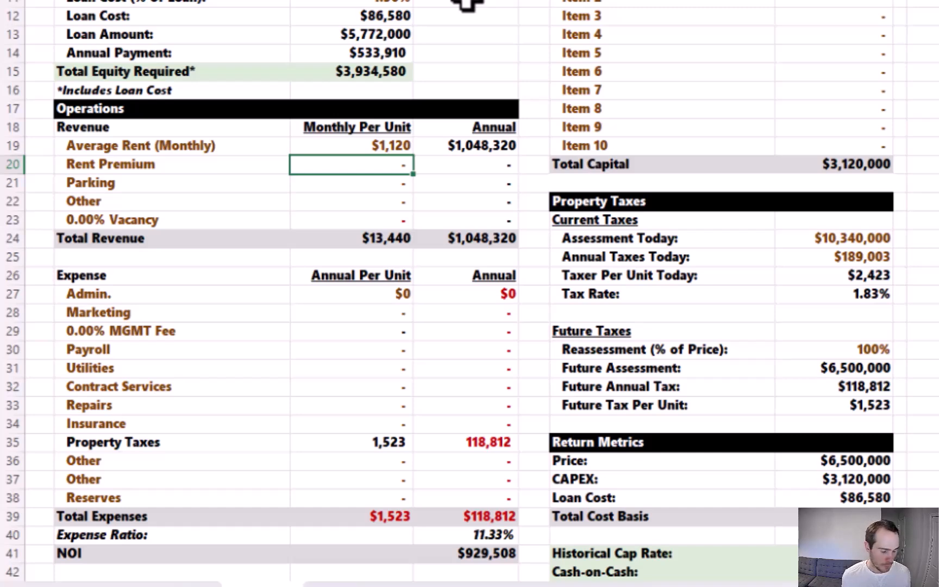
Calculate the monthly rent premium per unit as 35% of the average rent with =C19*.35
{"action": "type", "text": "="}
{"action": "left_click", "coordinate": [436, 146]}
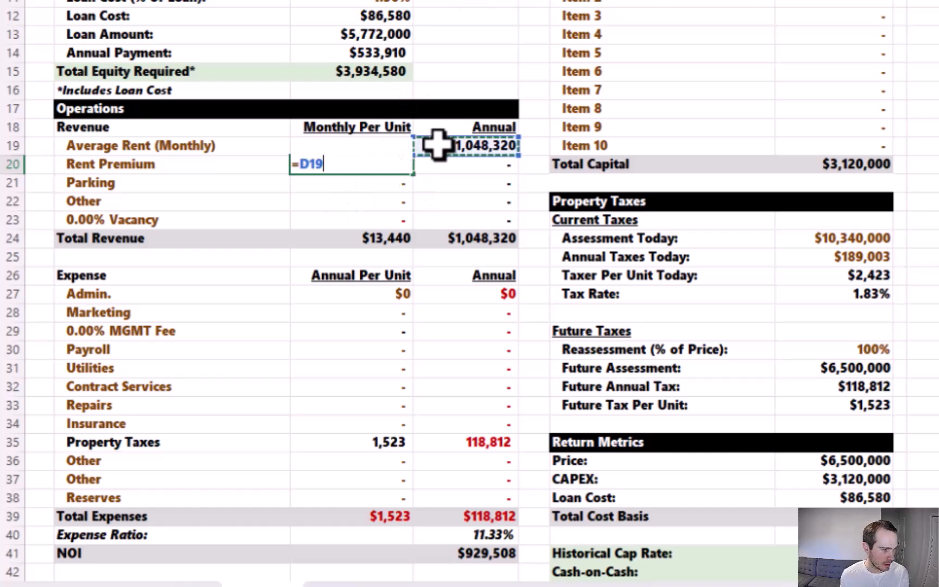
{"action": "left_click", "coordinate": [408, 150]}
{"action": "type", "text": "*("}
{"action": "key", "text": "BackSpace"}
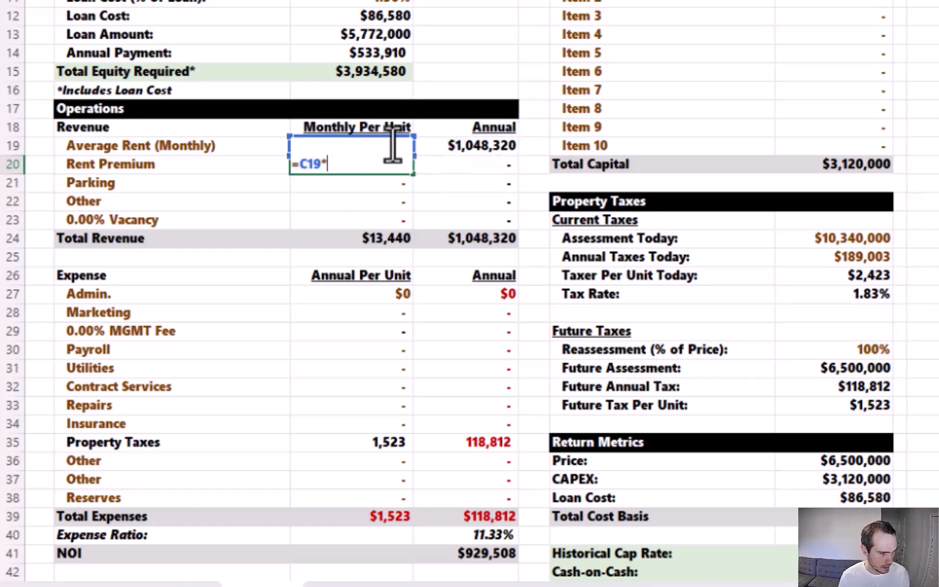
{"action": "type", "text": ".35"}
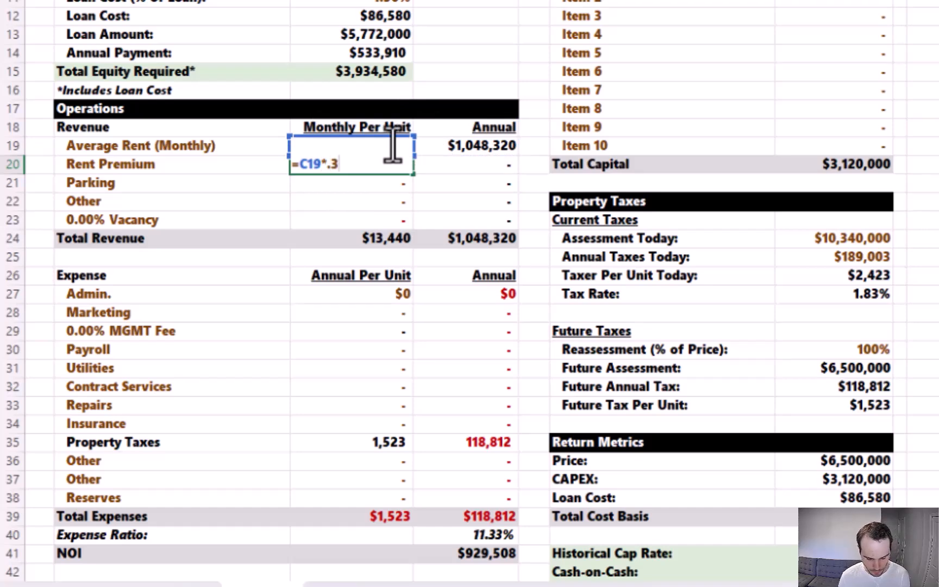
{"action": "key", "text": "Return"}
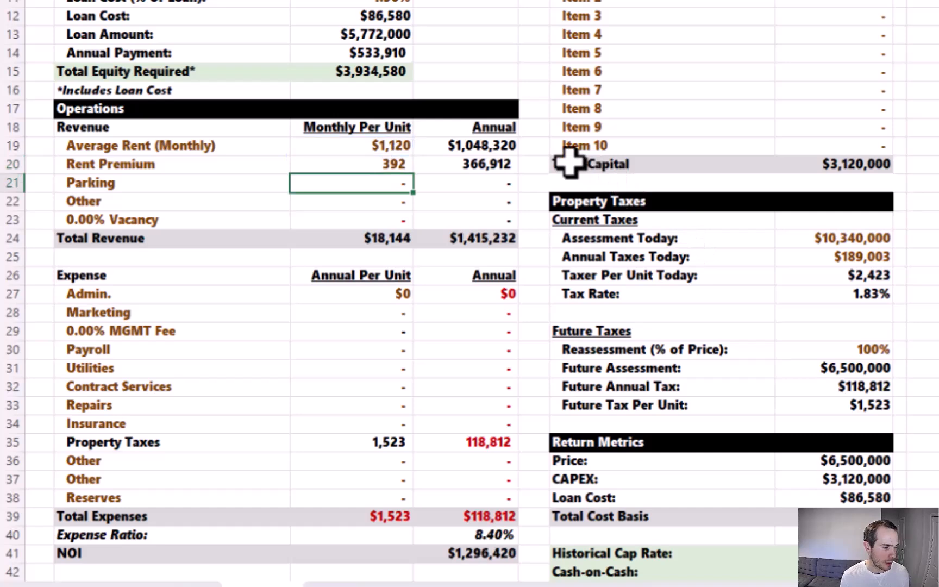
Set the monthly per-unit parking income to 45 and other income to 55
{"action": "type", "text": "45"}
{"action": "key", "text": "Return"}
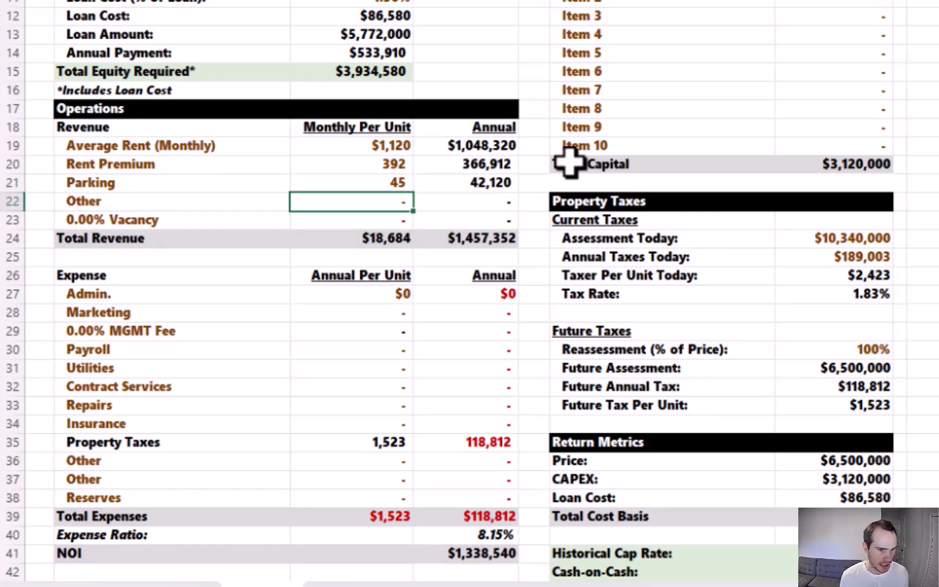
{"action": "type", "text": "55"}
{"action": "key", "text": "Return"}
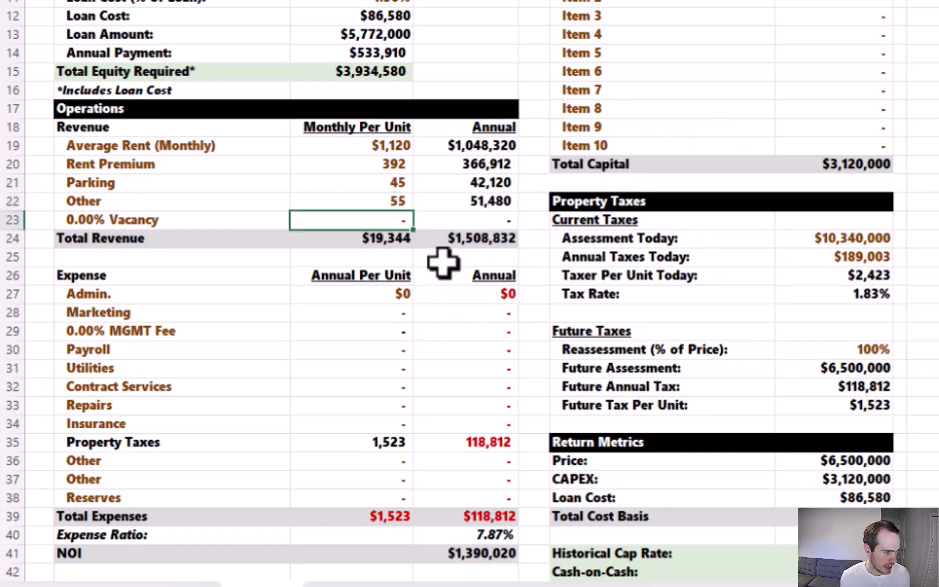
Set the vacancy rate in the revenue section to 5%
{"action": "left_click", "coordinate": [183, 219]}
{"action": "type", "text": "5"}
{"action": "key", "text": "Return"}
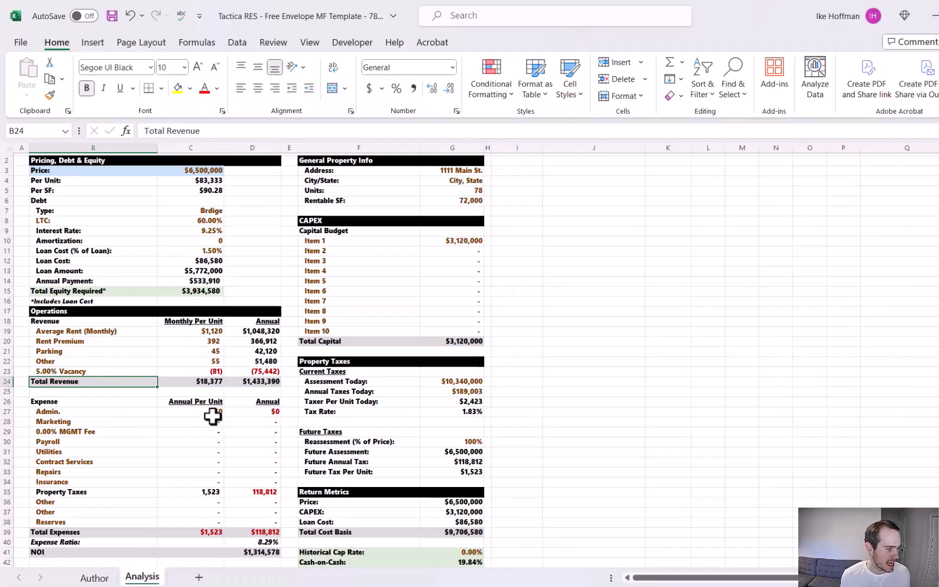
Use Goal Seek to bring the expense ratio in D40 to 45% by changing the annual per-unit Admin. expense in C27
{"action": "left_click", "coordinate": [392, 294]}
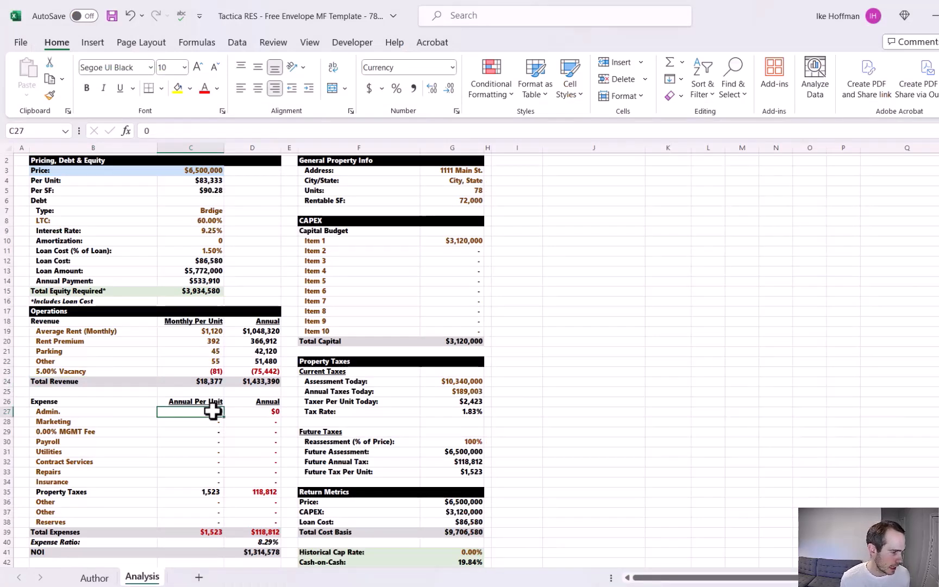
{"action": "left_click", "coordinate": [237, 43]}
{"action": "left_click", "coordinate": [764, 94]}
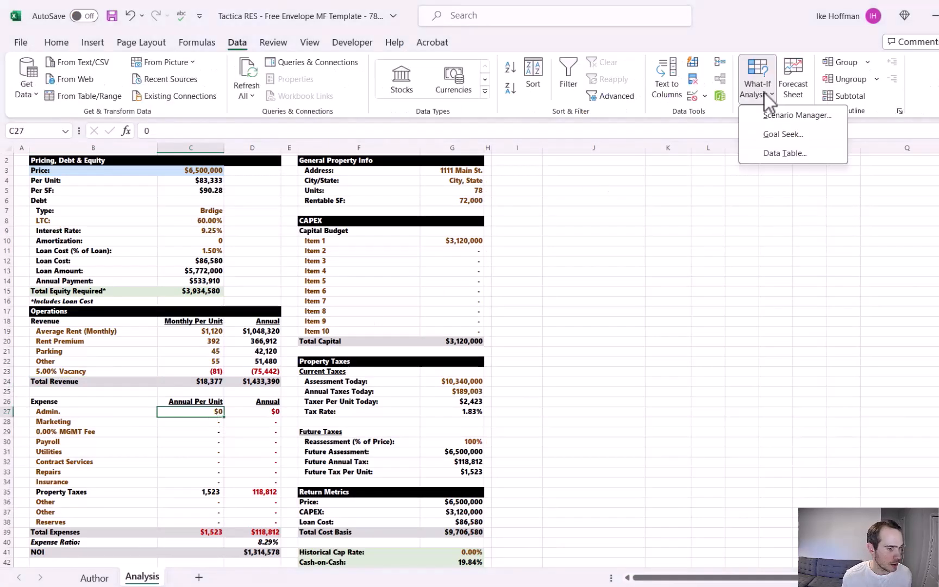
{"action": "left_click", "coordinate": [780, 132]}
{"action": "left_click", "coordinate": [280, 542]}
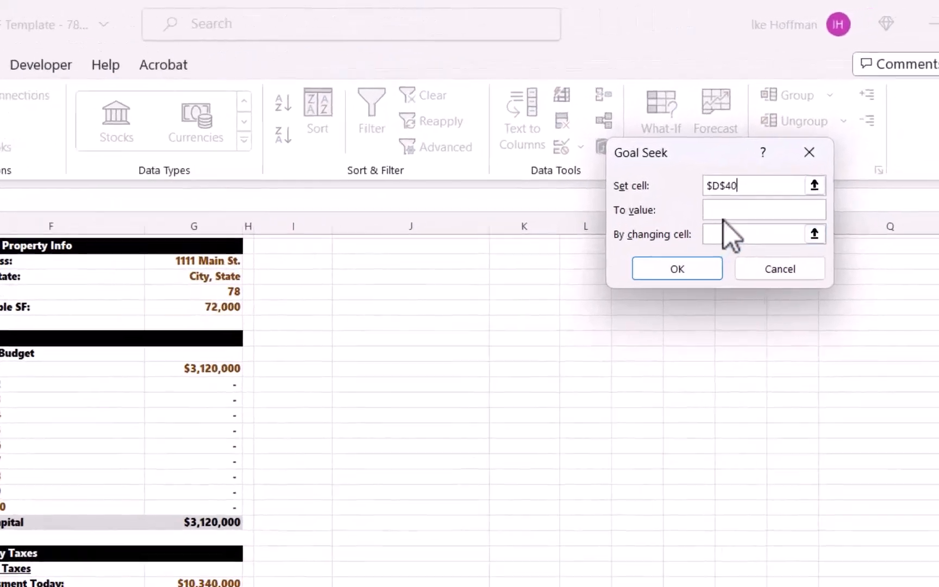
{"action": "left_click", "coordinate": [804, 138]}
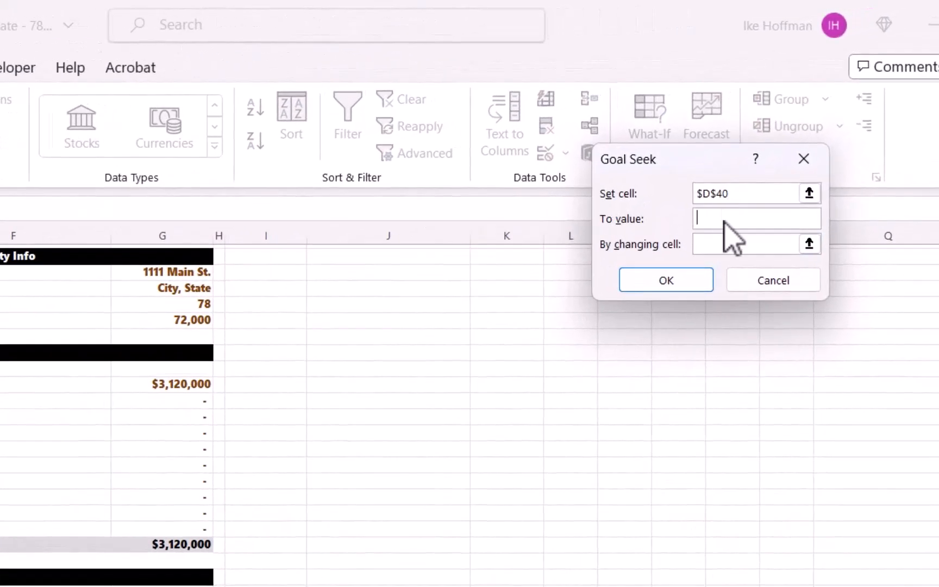
{"action": "type", "text": "45%"}
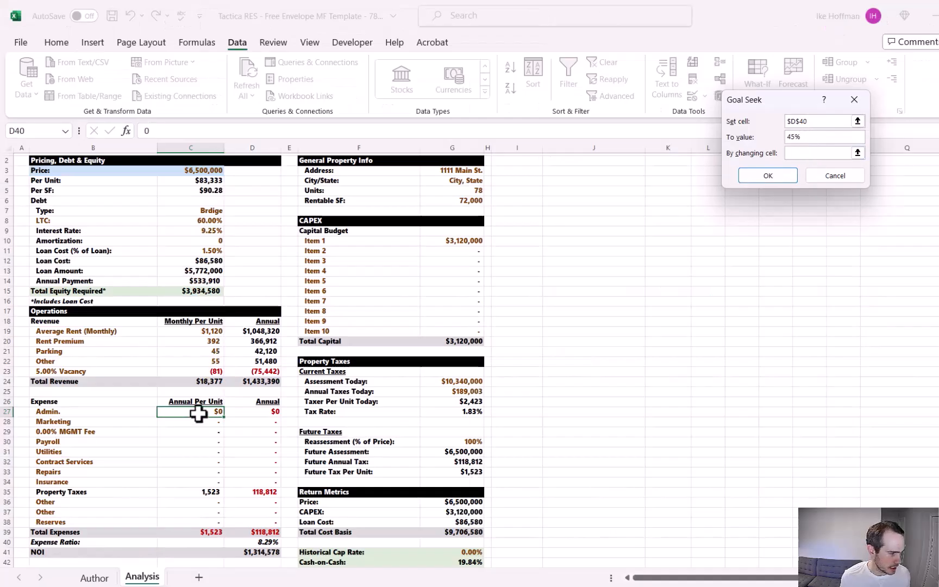
{"action": "left_click", "coordinate": [198, 414]}
{"action": "key", "text": "Return"}
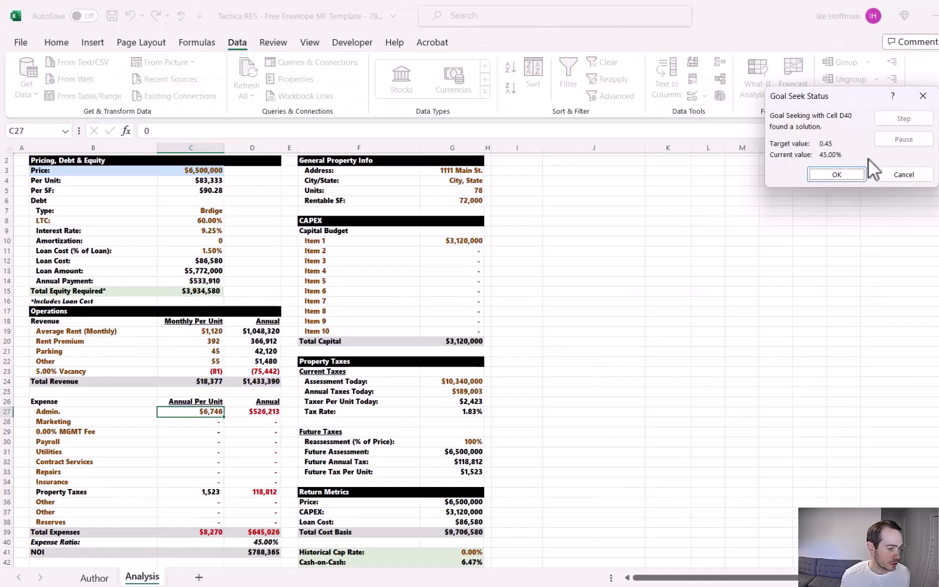
{"action": "left_click", "coordinate": [848, 174]}
Set the historical cap rate in the return metrics to 6.25%
{"action": "scroll", "coordinate": [543, 350], "scroll_direction": "down", "scroll_amount": 1}
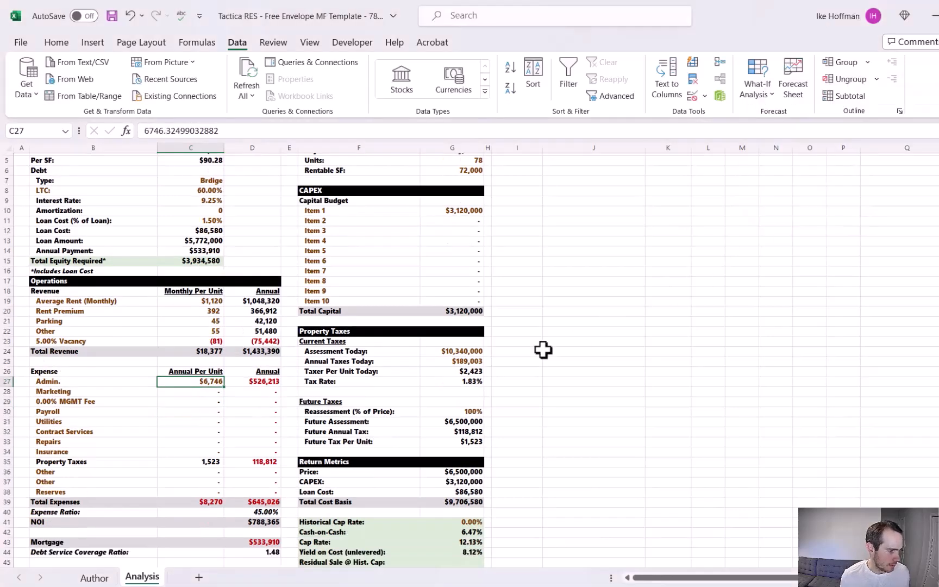
{"action": "scroll", "coordinate": [544, 350], "scroll_direction": "down", "scroll_amount": 2}
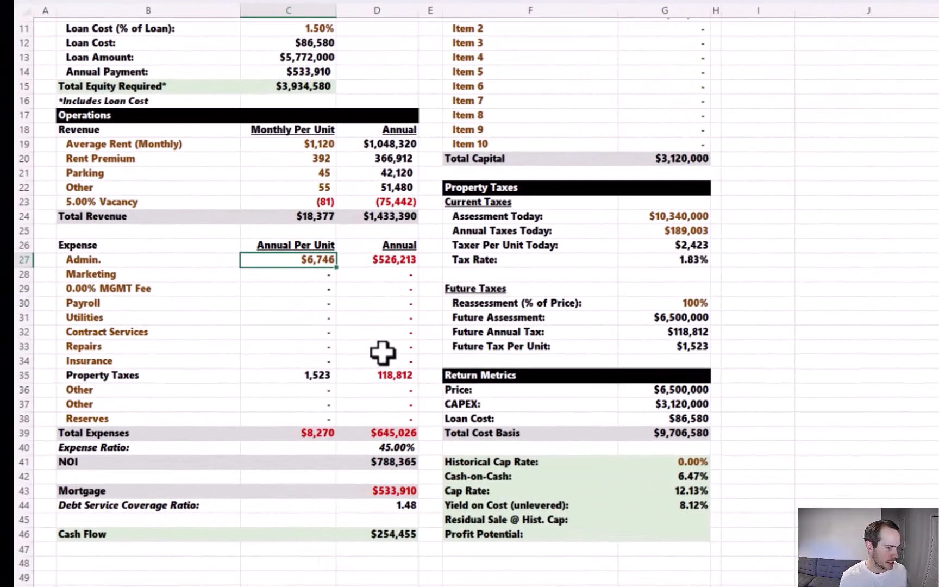
{"action": "scroll", "coordinate": [382, 354], "scroll_direction": "up", "scroll_amount": 1}
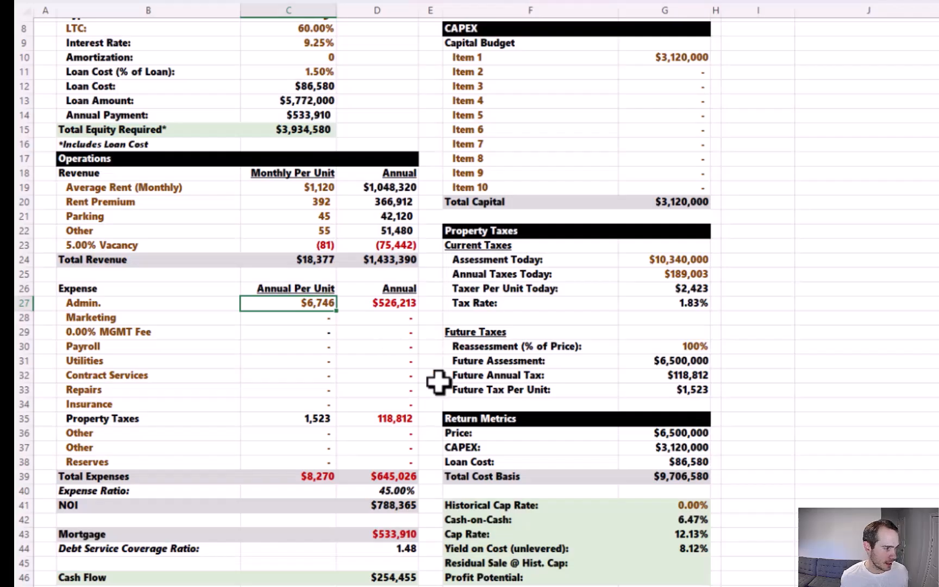
{"action": "scroll", "coordinate": [391, 341], "scroll_direction": "up", "scroll_amount": 2}
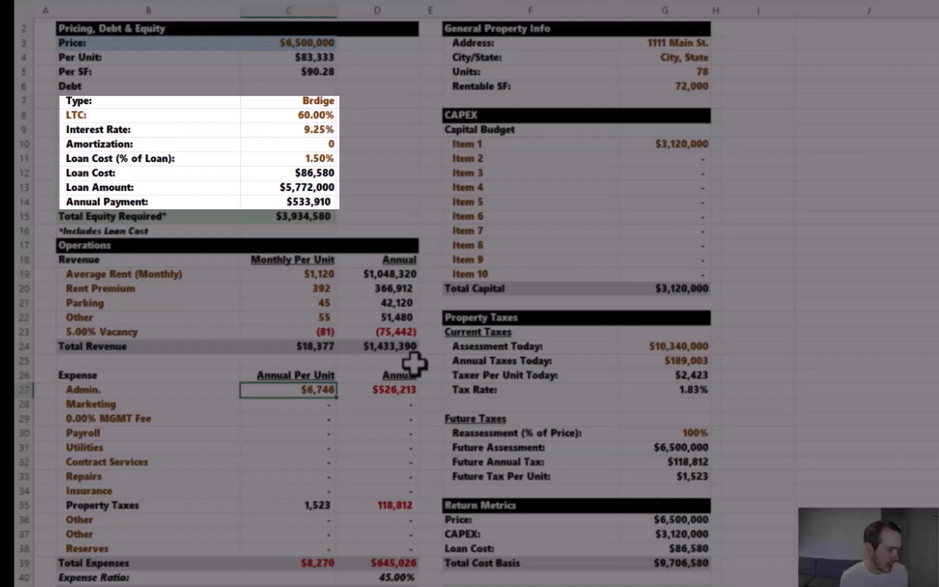
{"action": "scroll", "coordinate": [415, 364], "scroll_direction": "down", "scroll_amount": 3}
{"action": "scroll", "coordinate": [412, 364], "scroll_direction": "up", "scroll_amount": 1}
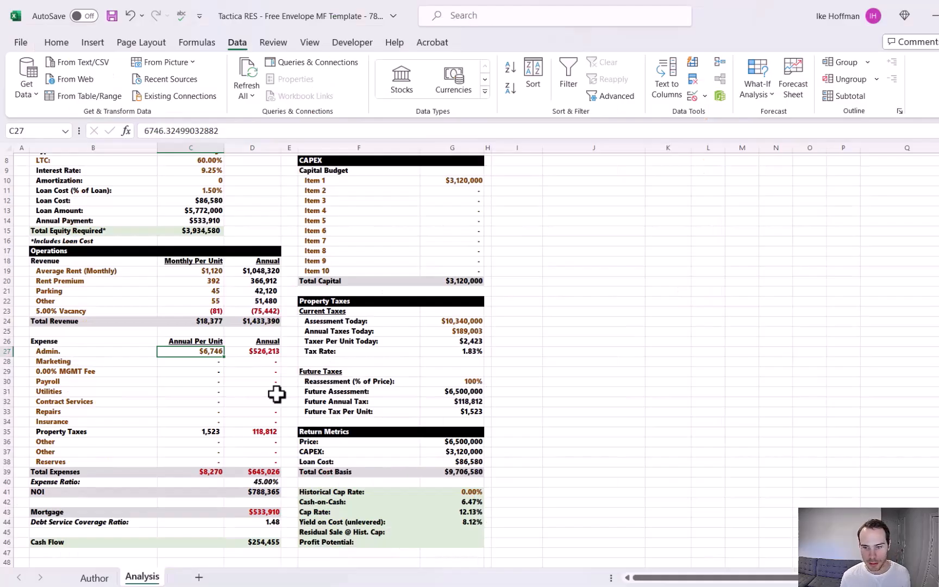
{"action": "left_click", "coordinate": [479, 492]}
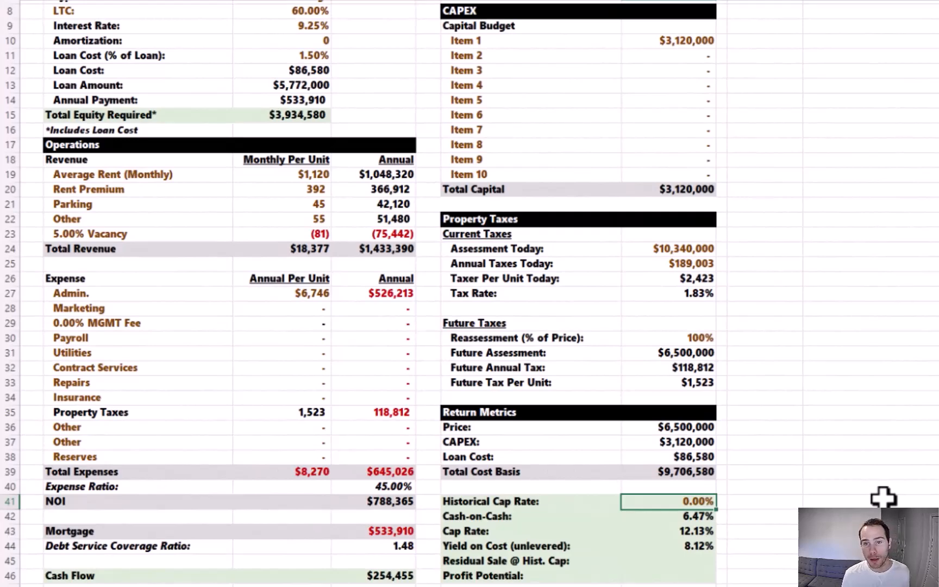
{"action": "type", "text": "6.25"}
{"action": "key", "text": "Return"}
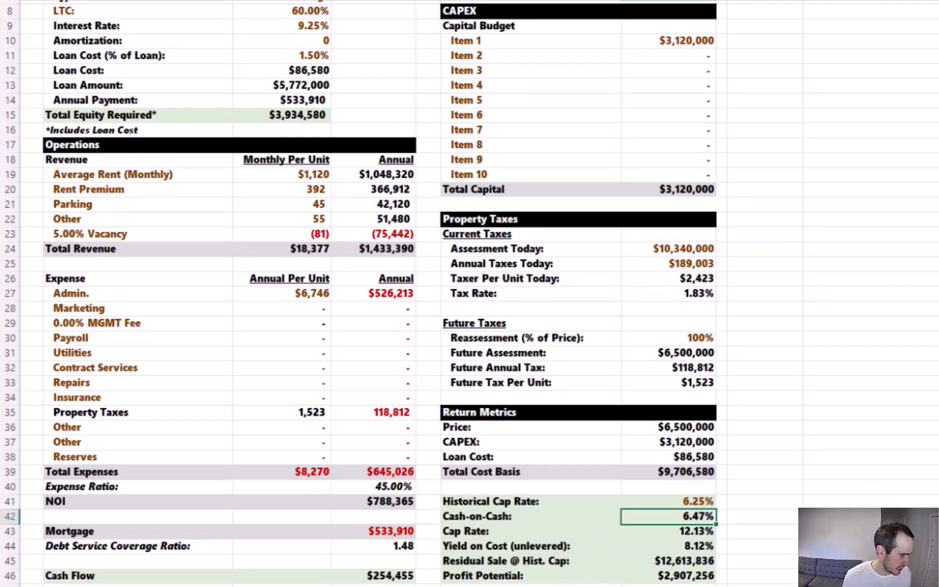
{"action": "scroll", "coordinate": [470, 294], "scroll_direction": "up", "scroll_amount": 1}
{"action": "scroll", "coordinate": [360, 293], "scroll_direction": "down", "scroll_amount": 1}
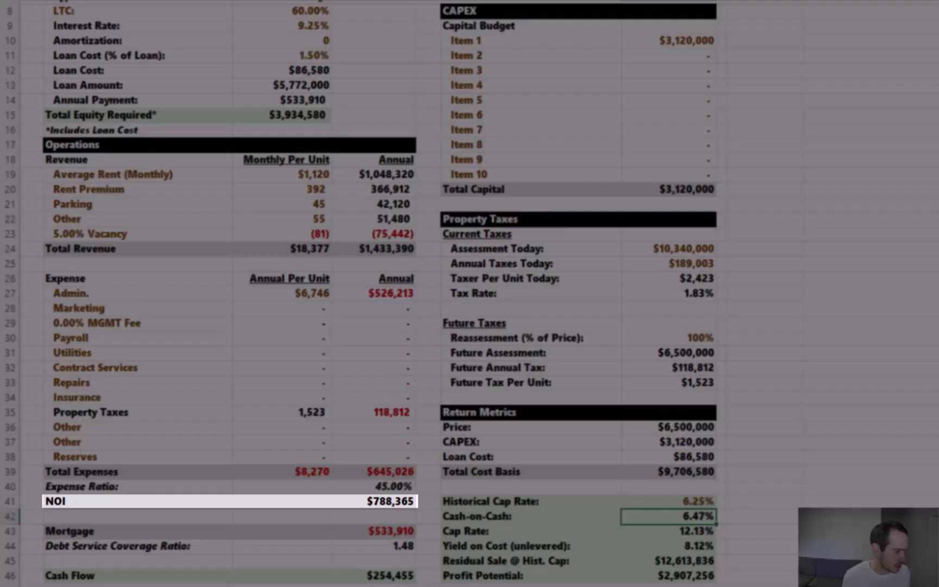